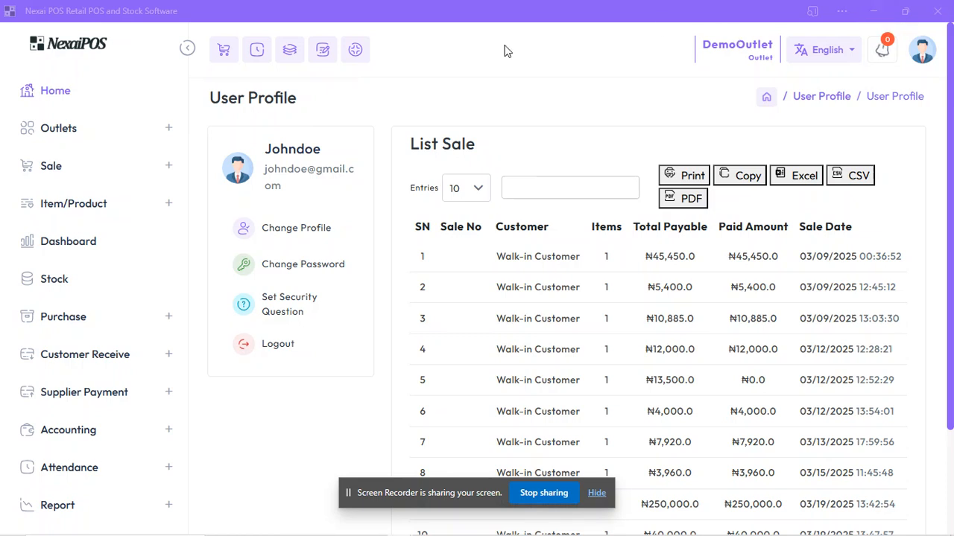
# Step: Open the list of existing quotations
pyautogui.moveTo(184, 96); pyautogui.dragTo(186, 353)
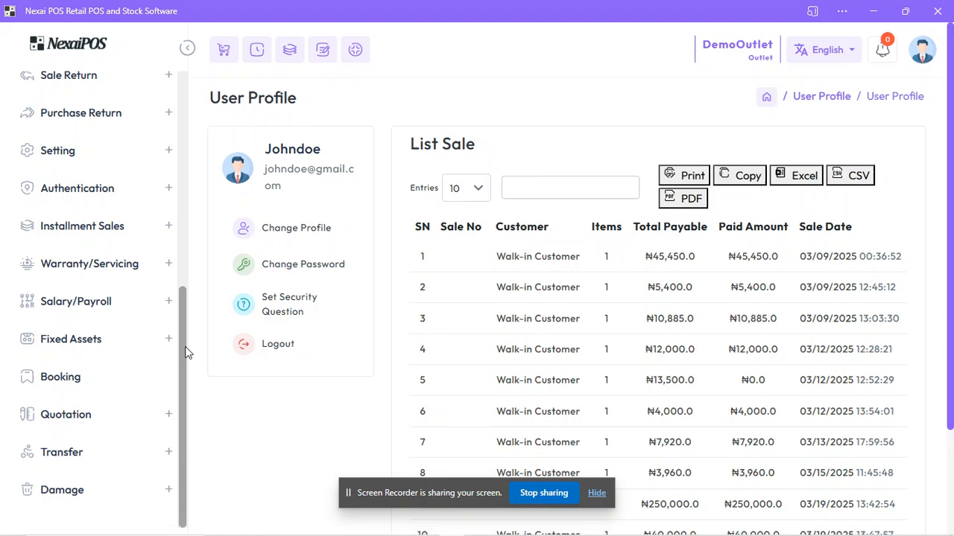
pyautogui.click(132, 412)
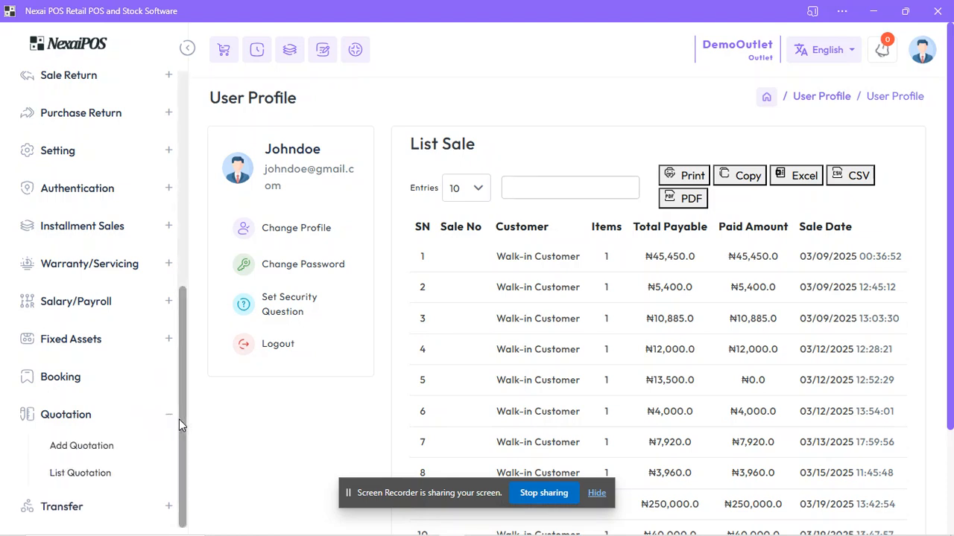
pyautogui.click(100, 481)
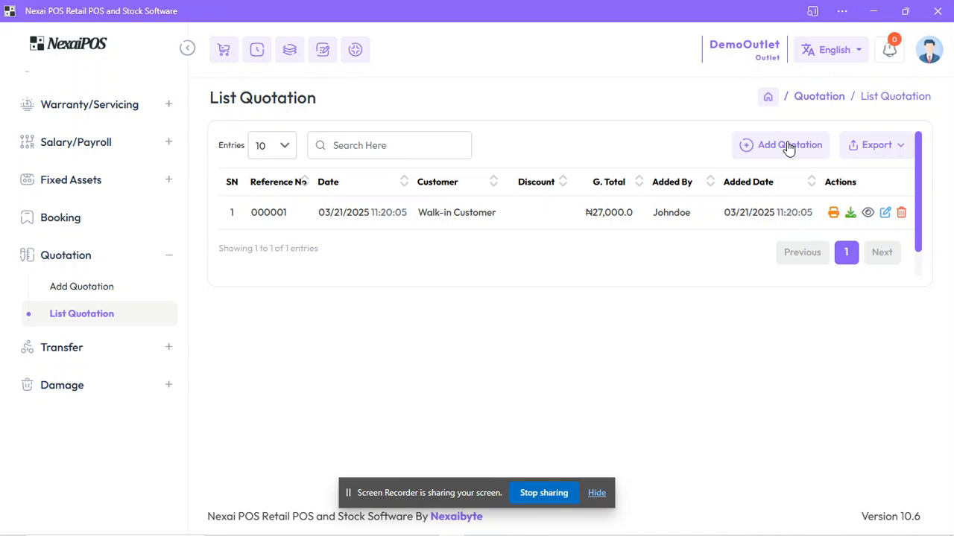
# Step: Open the form for adding a new customer from the sales section
pyautogui.moveTo(184, 358); pyautogui.dragTo(186, 102)
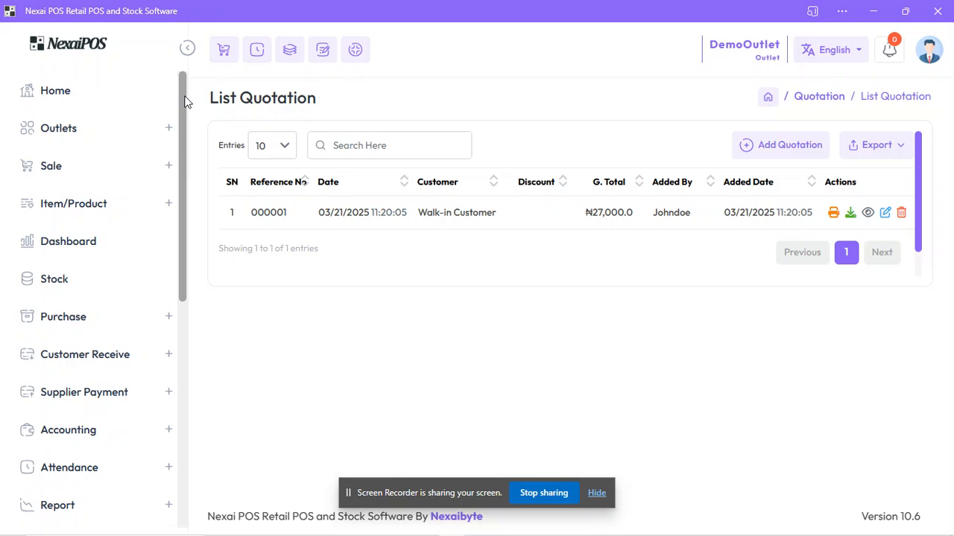
pyautogui.click(170, 165)
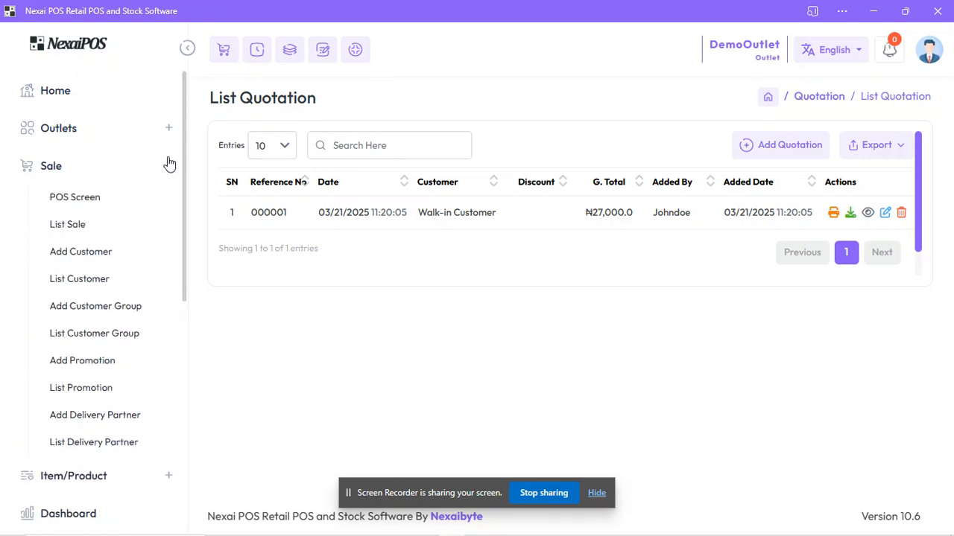
pyautogui.click(90, 255)
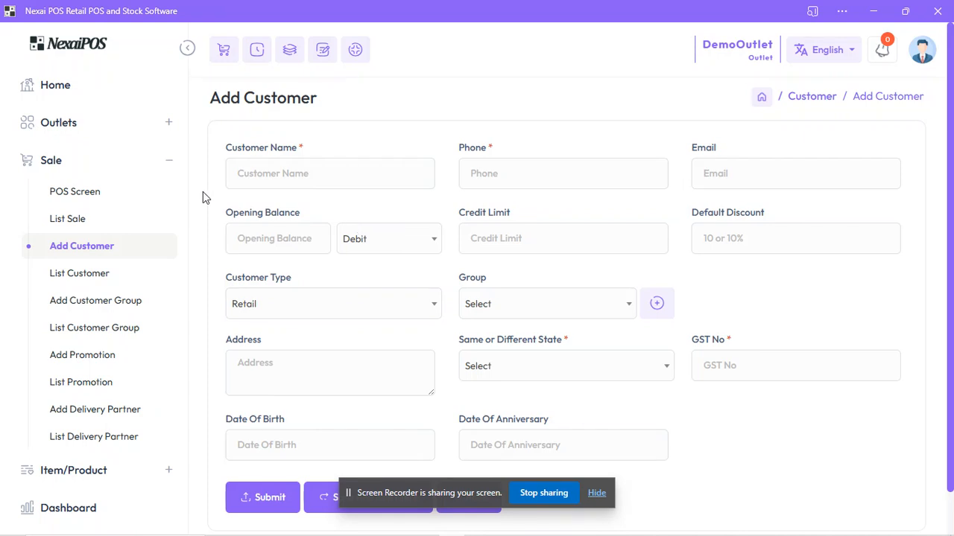
# Step: Start a new quotation and select the fifth listed customer for it
pyautogui.click(169, 161)
pyautogui.moveTo(185, 156); pyautogui.dragTo(184, 366)
pyautogui.click(81, 422)
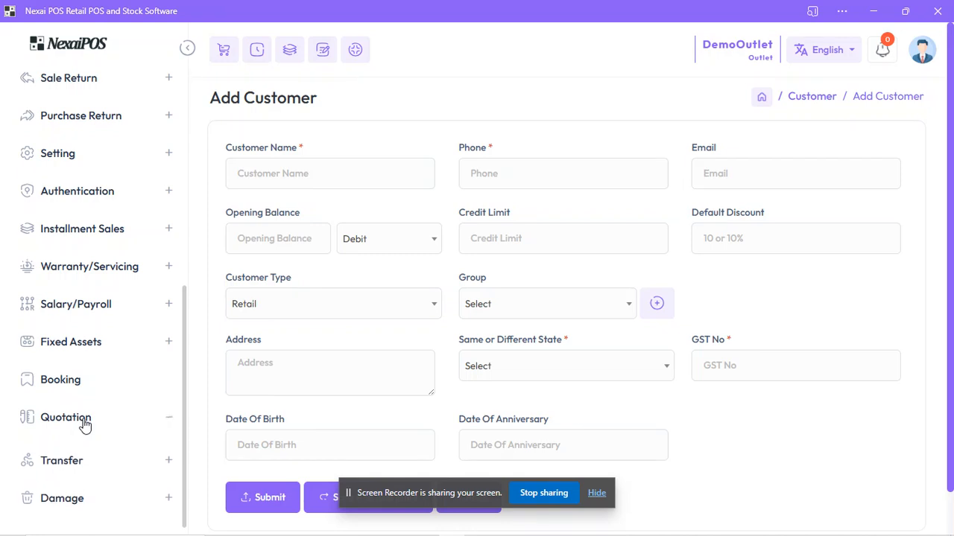
pyautogui.click(74, 447)
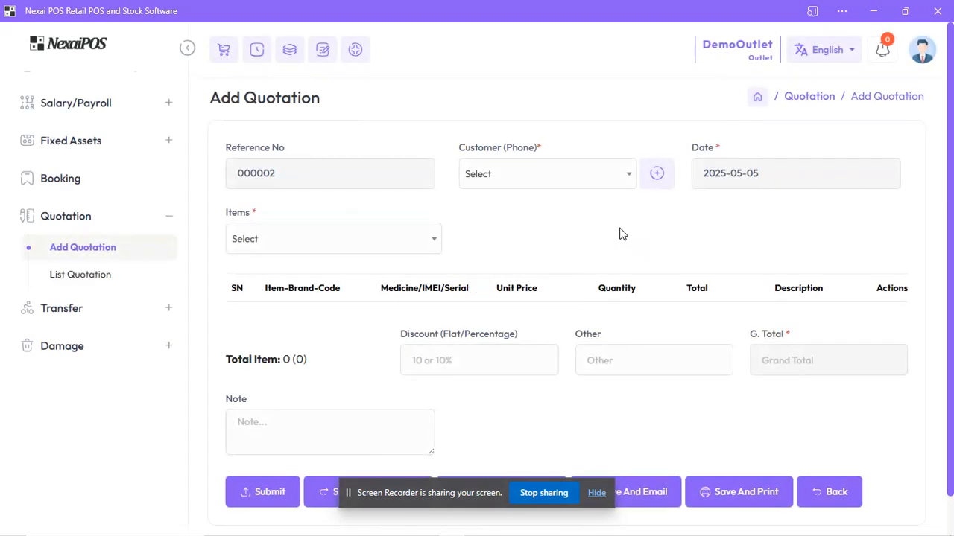
pyautogui.click(575, 176)
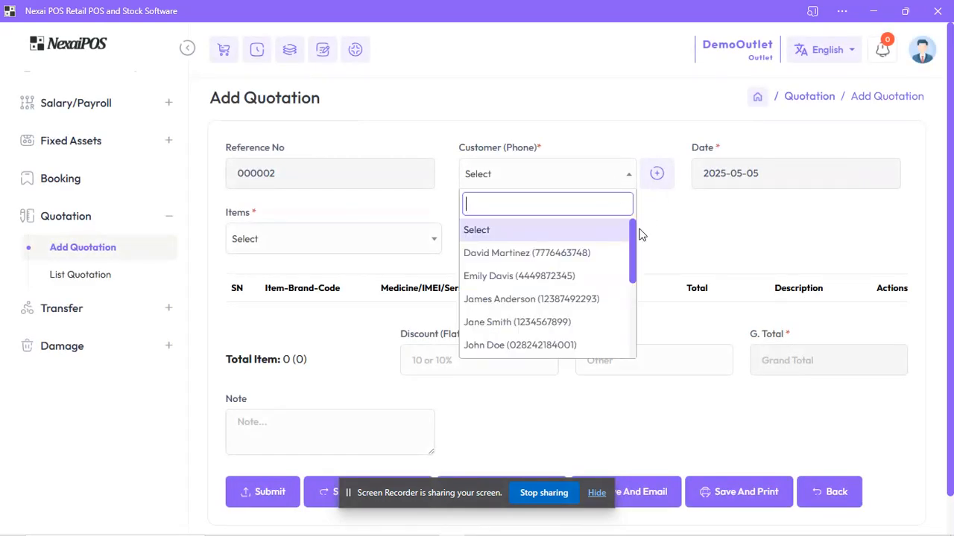
pyautogui.moveTo(632, 234); pyautogui.dragTo(630, 271)
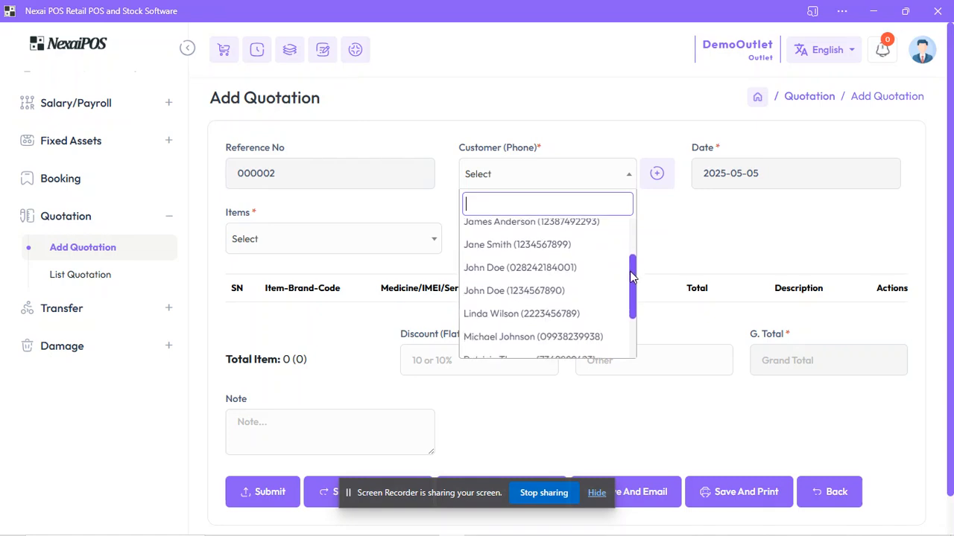
pyautogui.click(552, 268)
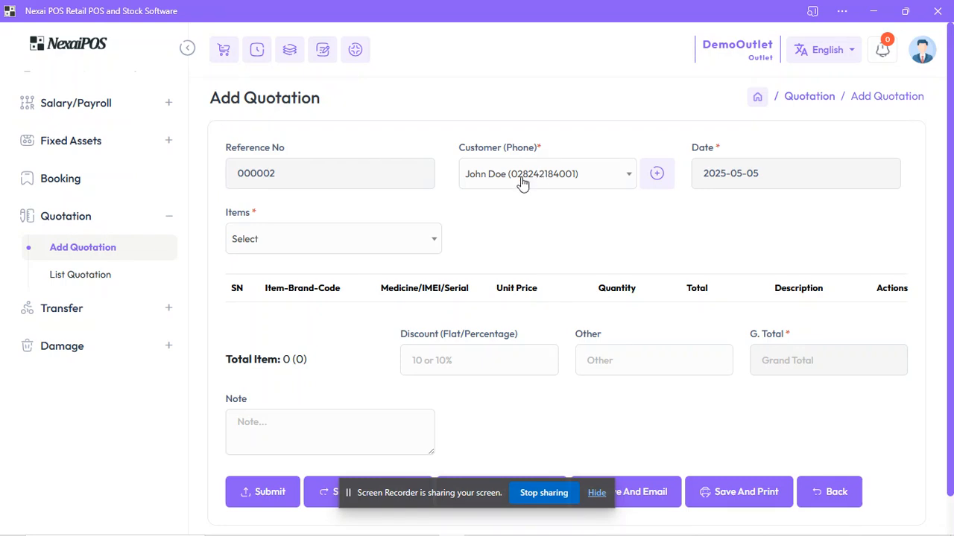
# Step: Add one dozen of Bigi Lemon & Lime (1 Pack), code 005, to the quotation at unit price 3960
pyautogui.click(373, 240)
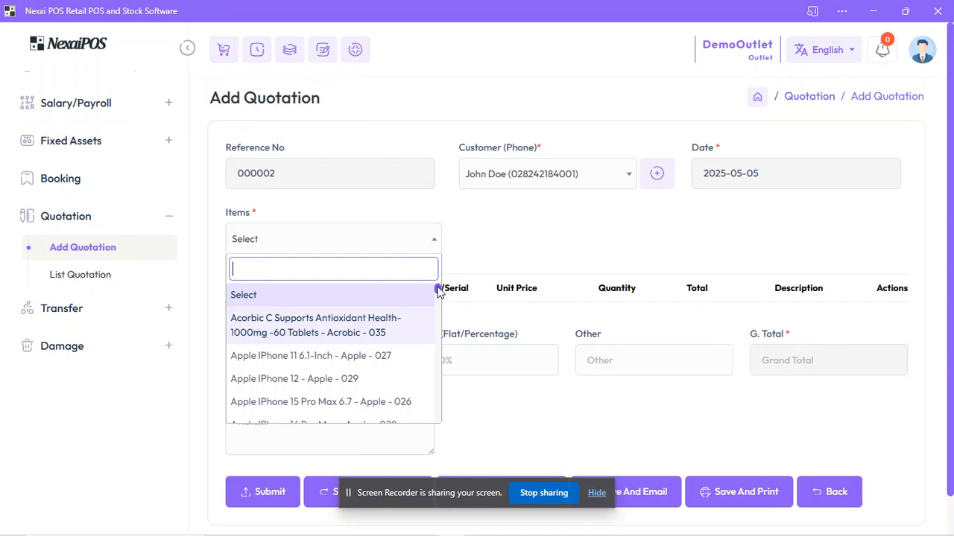
pyautogui.moveTo(438, 292); pyautogui.dragTo(439, 300)
pyautogui.click(370, 304)
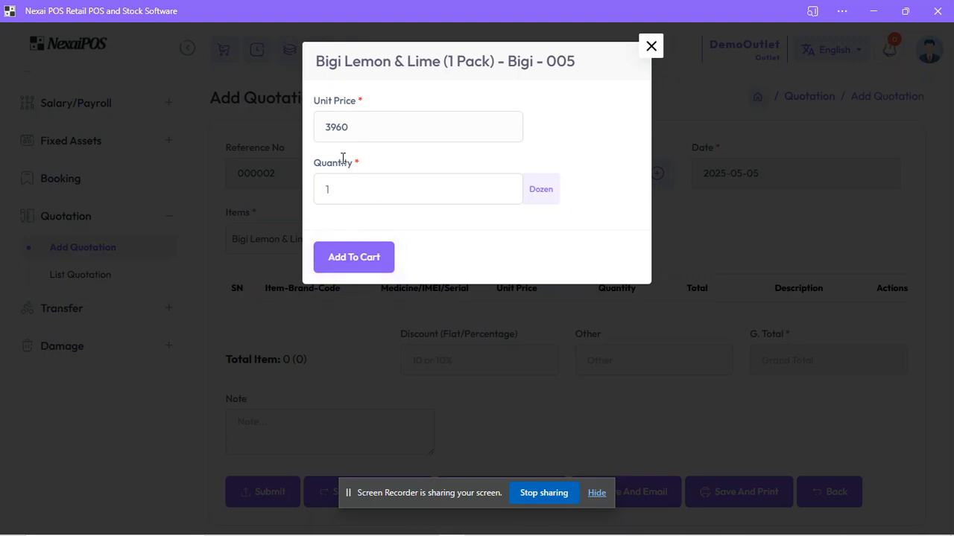
pyautogui.click(347, 257)
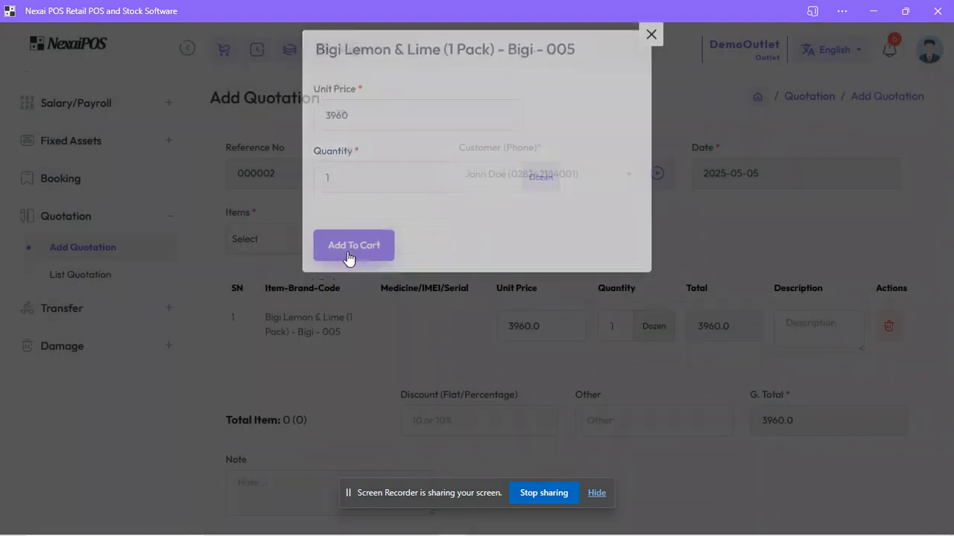
# Step: Add one piece of Johnnie Walker Black Label 70cl., code 071, to the quotation at unit price 42930
pyautogui.click(410, 239)
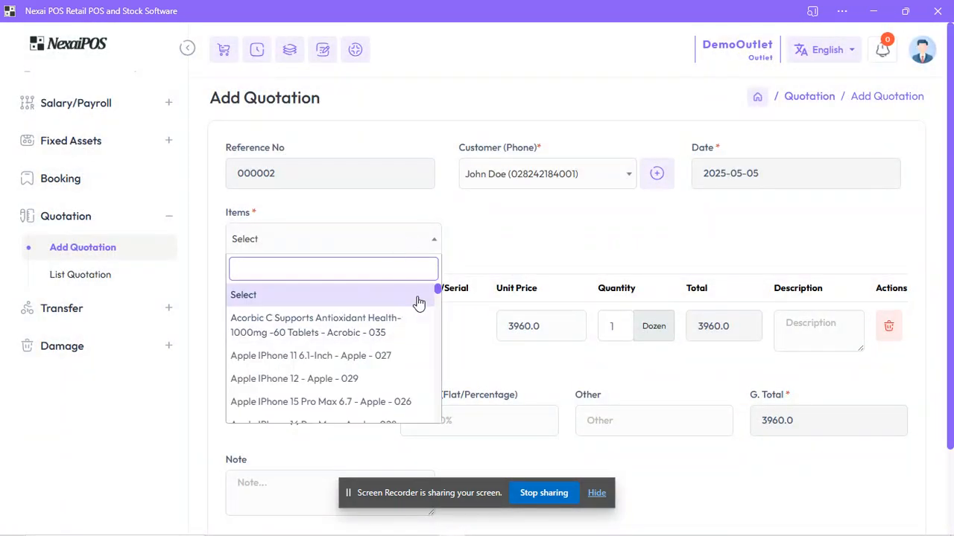
pyautogui.moveTo(438, 288); pyautogui.dragTo(435, 339)
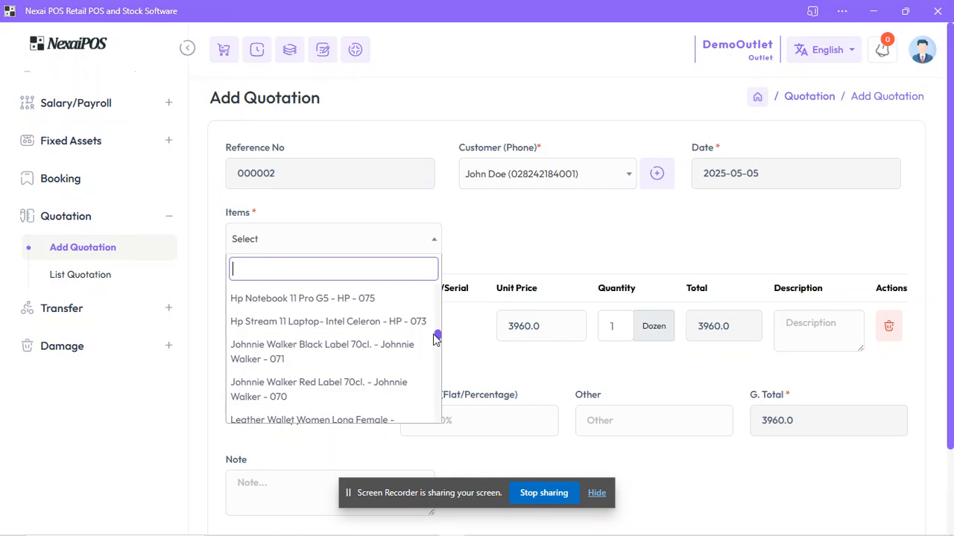
pyautogui.click(371, 352)
pyautogui.click(372, 250)
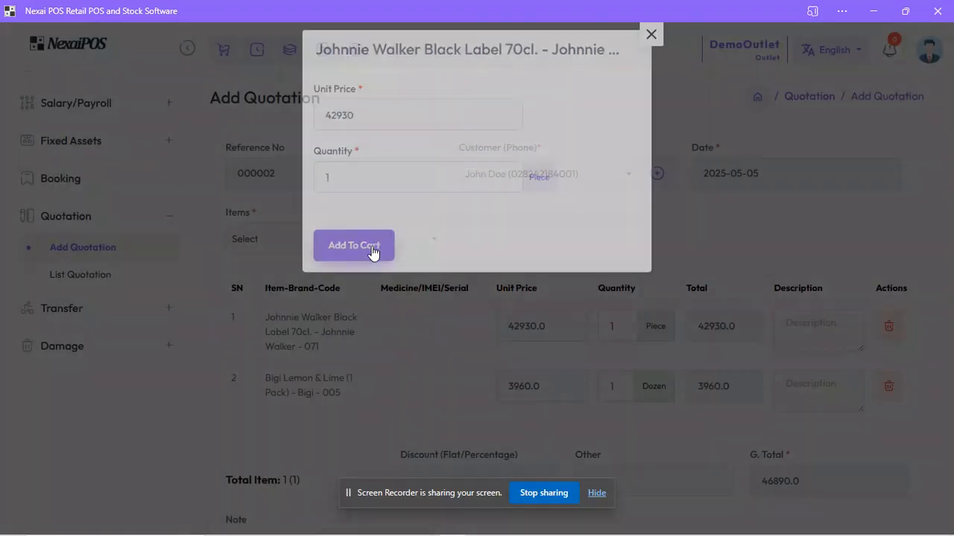
# Step: Add one piece of Patriot Rice 50kg, code 069, to the quotation
pyautogui.click(426, 240)
pyautogui.moveTo(441, 296); pyautogui.dragTo(439, 359)
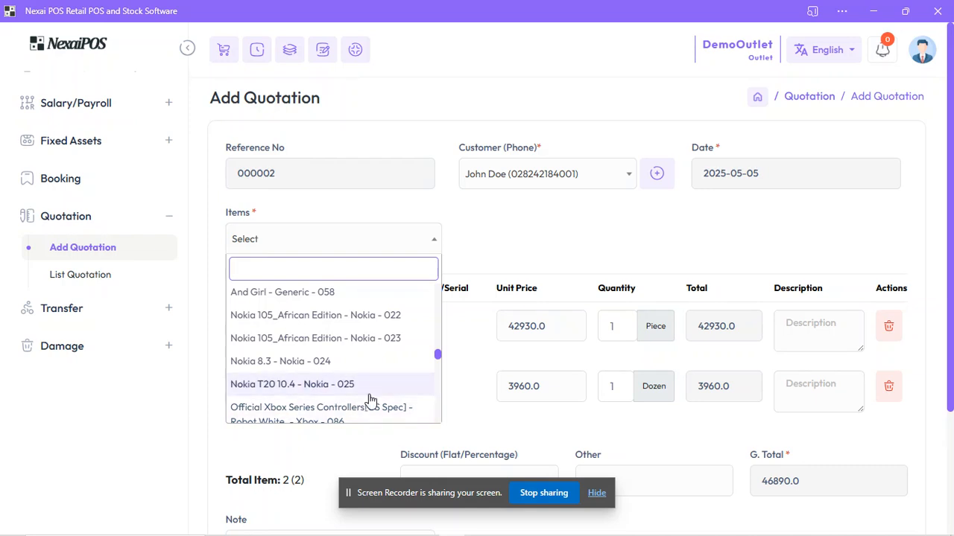
pyautogui.moveTo(438, 356); pyautogui.dragTo(440, 365)
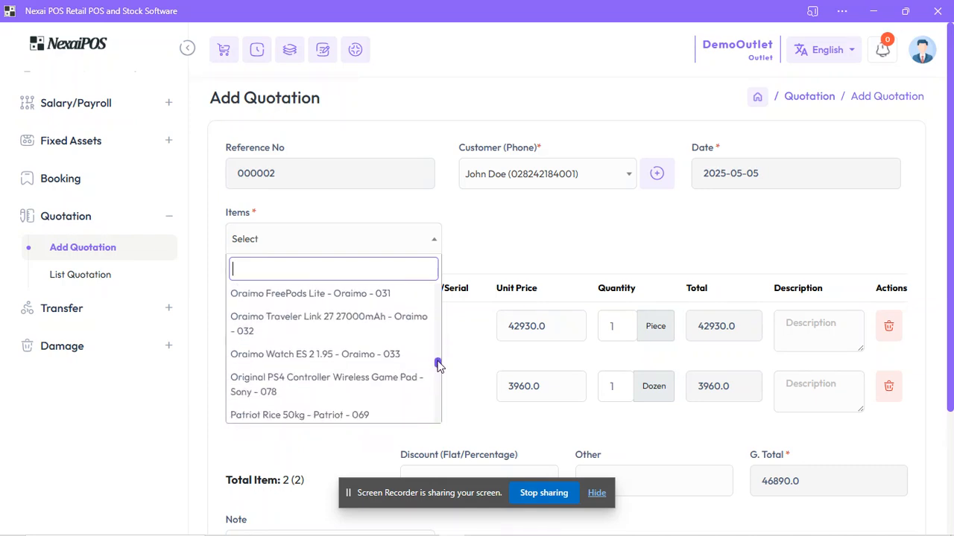
pyautogui.click(312, 416)
pyautogui.click(364, 255)
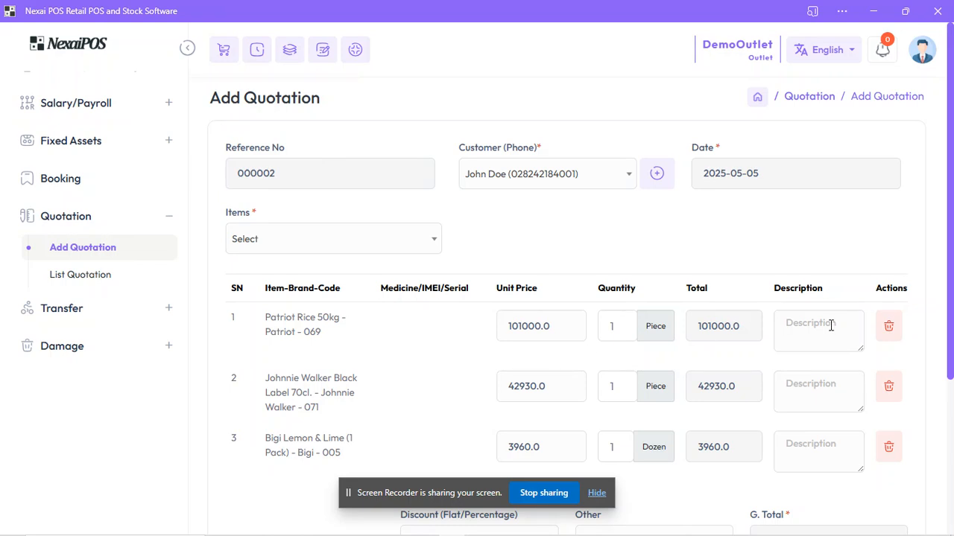
# Step: Set the quantities to 3 for Patriot Rice, 2 for Johnnie Walker Black Label and 4 for Bigi Lemon & Lime
pyautogui.scroll(-1, 949, 246)
pyautogui.moveTo(949, 246); pyautogui.dragTo(949, 283)
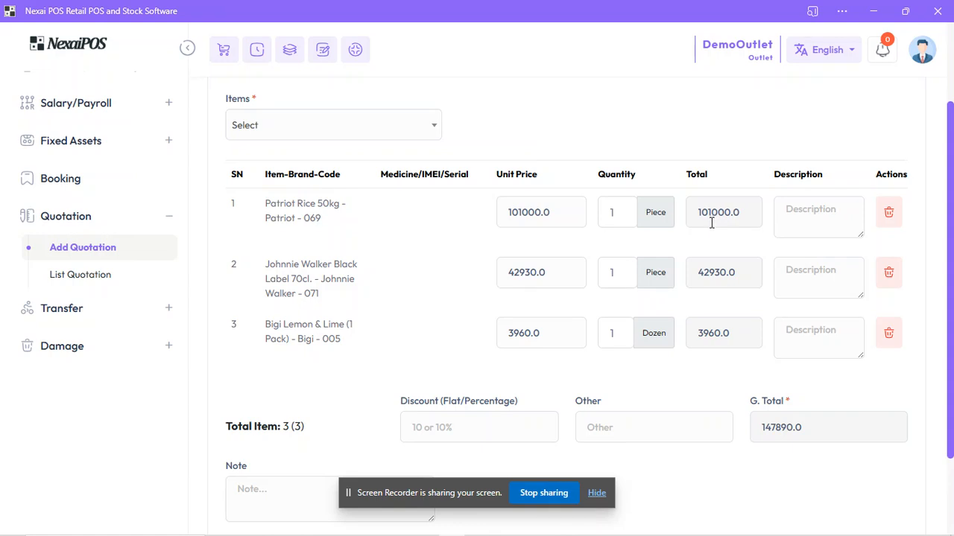
pyautogui.doubleClick(619, 212)
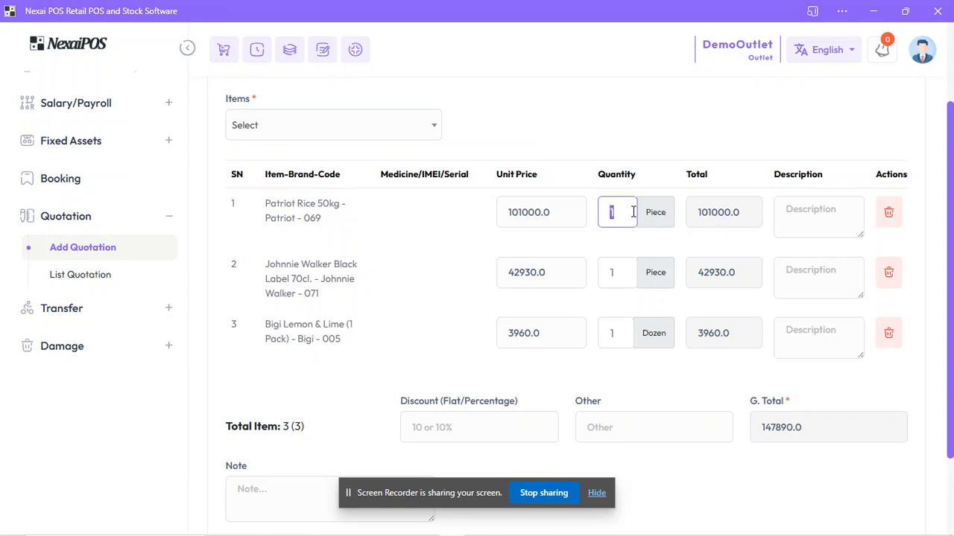
pyautogui.write('3')
pyautogui.click(634, 102)
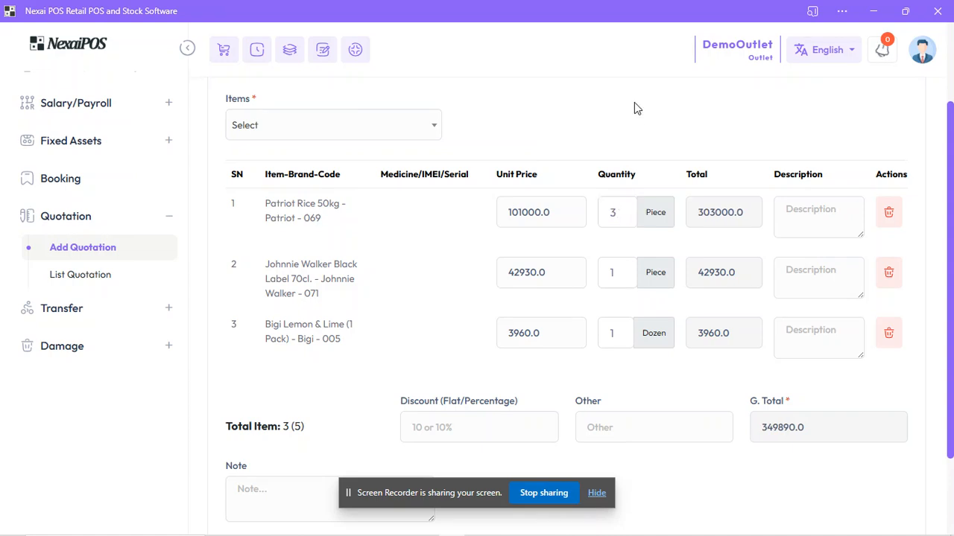
pyautogui.doubleClick(619, 275)
pyautogui.write('2')
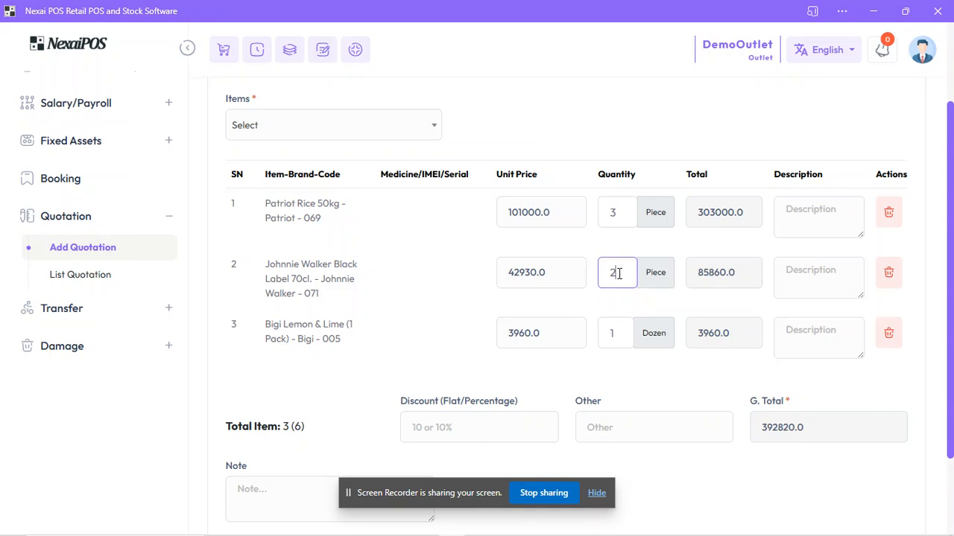
pyautogui.doubleClick(622, 336)
pyautogui.write('4')
pyautogui.click(610, 105)
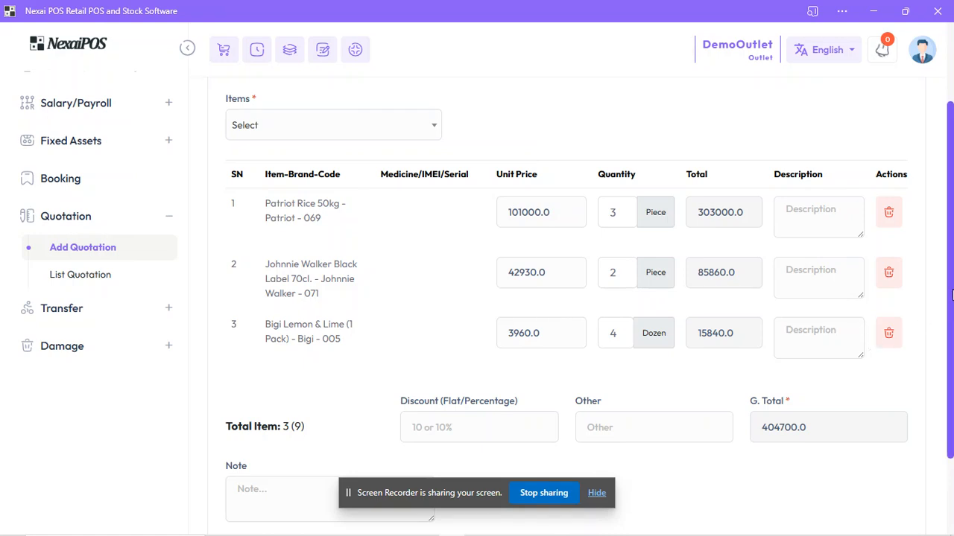
# Step: Set the quotation's discount to 5%
pyautogui.moveTo(950, 289); pyautogui.dragTo(943, 343)
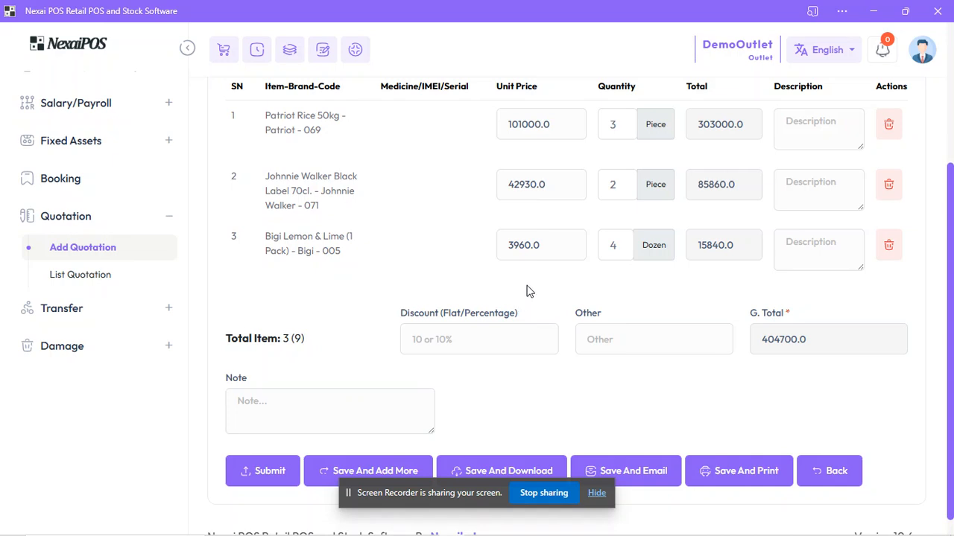
pyautogui.click(491, 335)
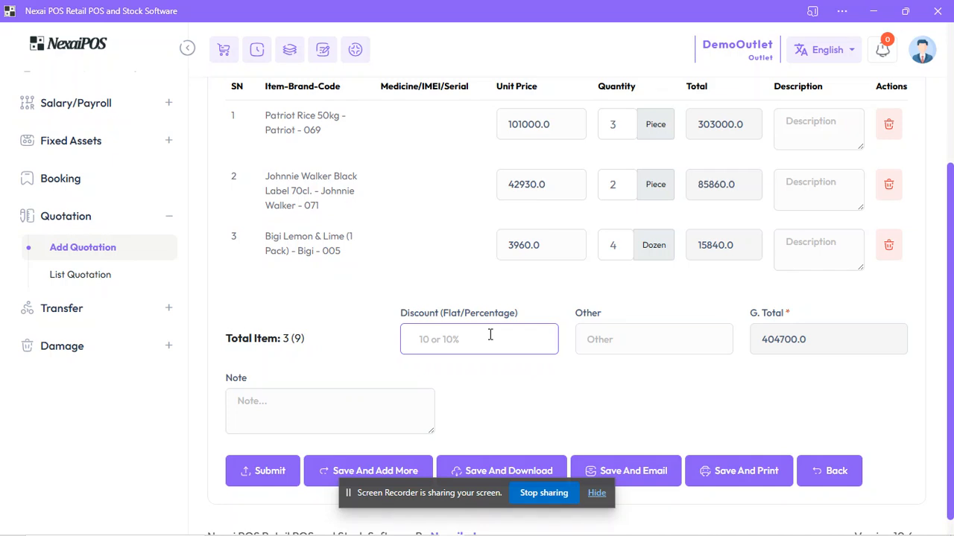
pyautogui.write('10')
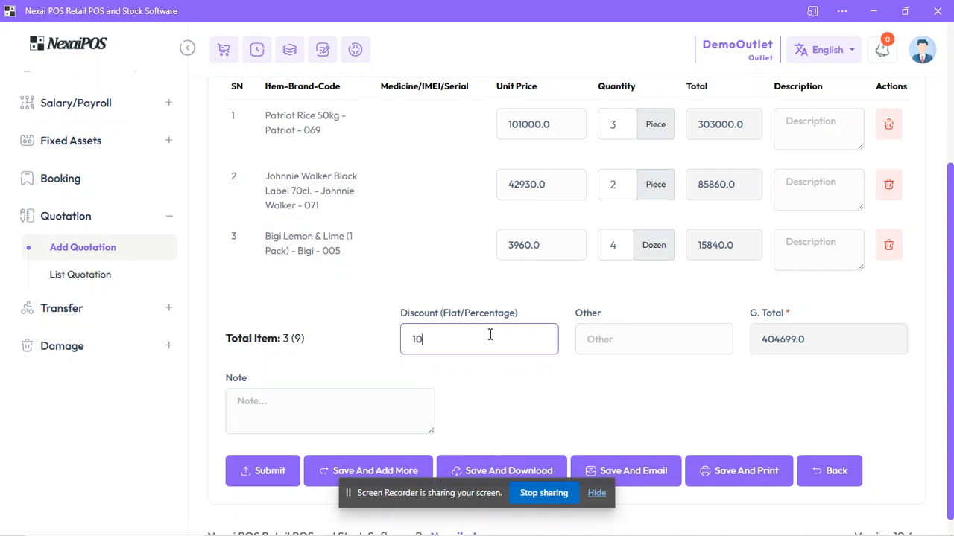
pyautogui.write('000')
pyautogui.press('BackSpace')
pyautogui.press('BackSpace')
pyautogui.press('BackSpace')
pyautogui.press('BackSpace')
pyautogui.press('BackSpace')
pyautogui.write('5%')
# Step: Enter 5000 as the quotation's other charge and clear it again
pyautogui.click(595, 337)
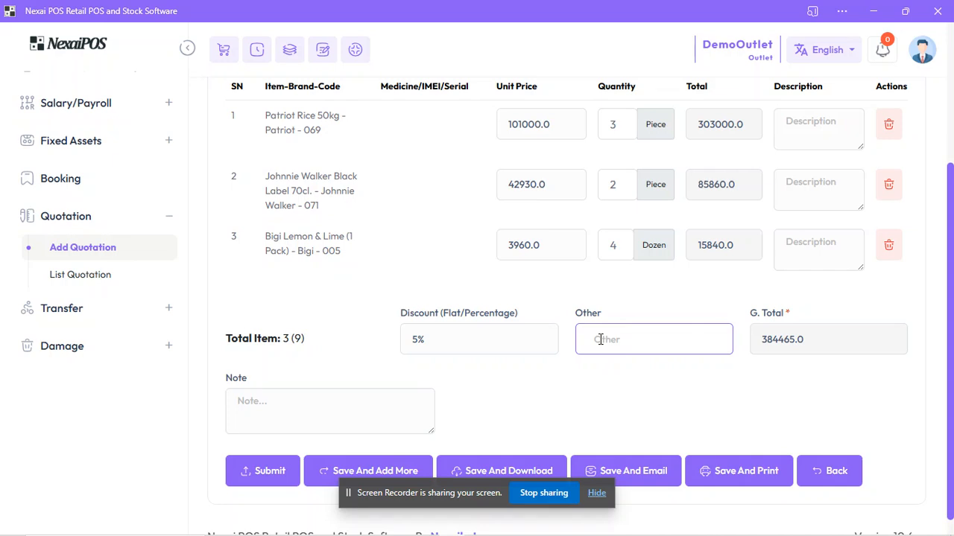
pyautogui.write('5000')
pyautogui.moveTo(624, 337); pyautogui.dragTo(596, 339)
pyautogui.press('BackSpace')
pyautogui.press('BackSpace')
pyautogui.press('BackSpace')
pyautogui.click(544, 368)
# Step: Enter the note "This is the quotation" for the quotation
pyautogui.click(299, 400)
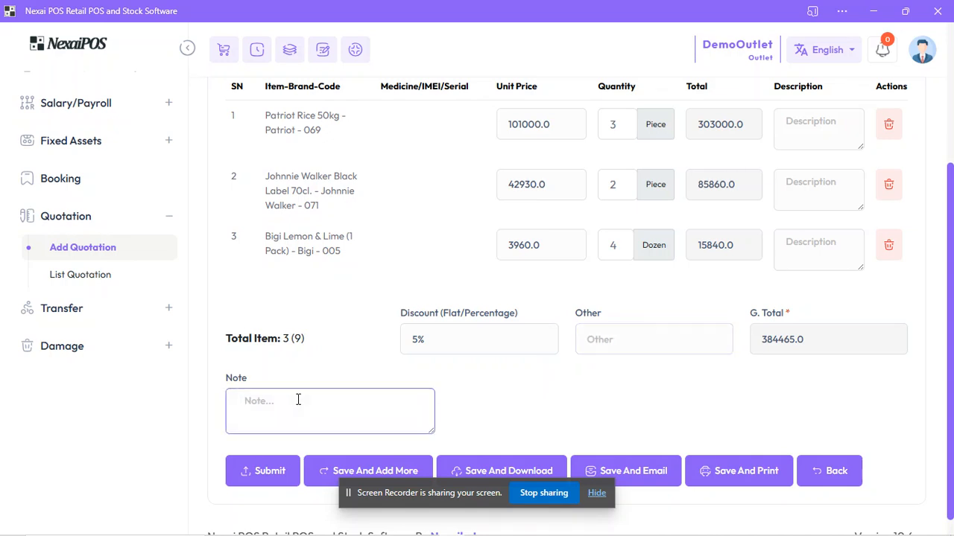
pyautogui.write('This si the')
pyautogui.press('BackSpace')
pyautogui.press('BackSpace')
# Step: Save the quotation and email it to the customer
pyautogui.click(594, 422)
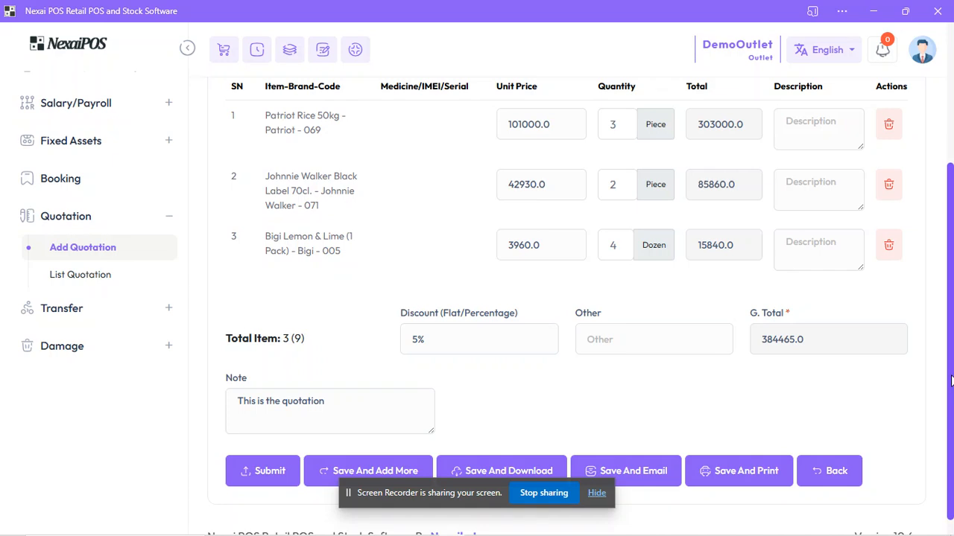
pyautogui.scroll(-2, 950, 385)
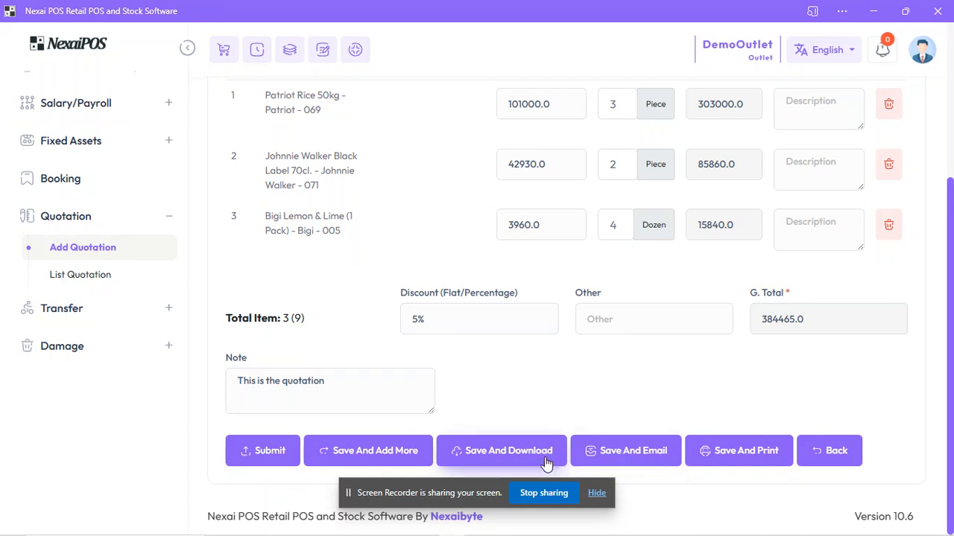
pyautogui.click(627, 451)
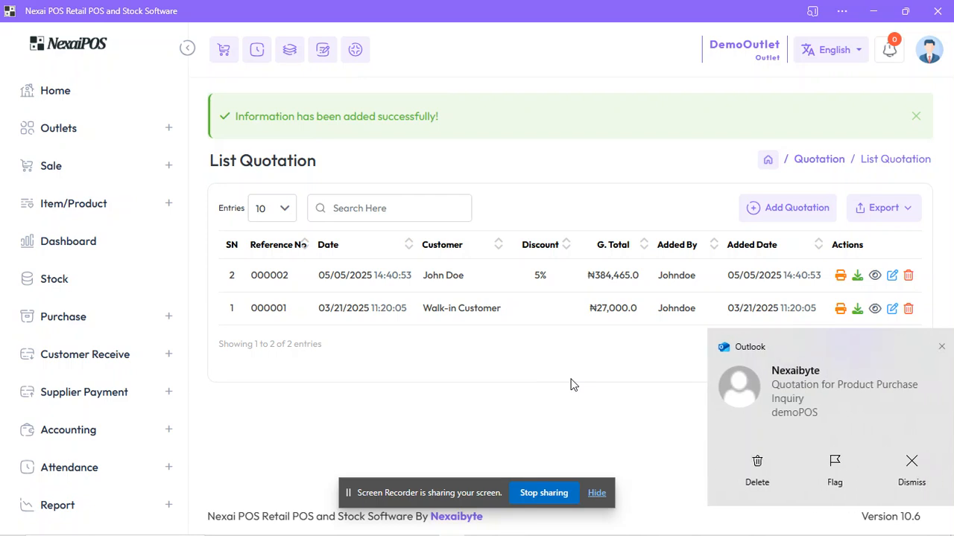
# Step: Open the received email "Quotation for Product Purchase Inquiry" in Outlook and read through its message
pyautogui.click(783, 403)
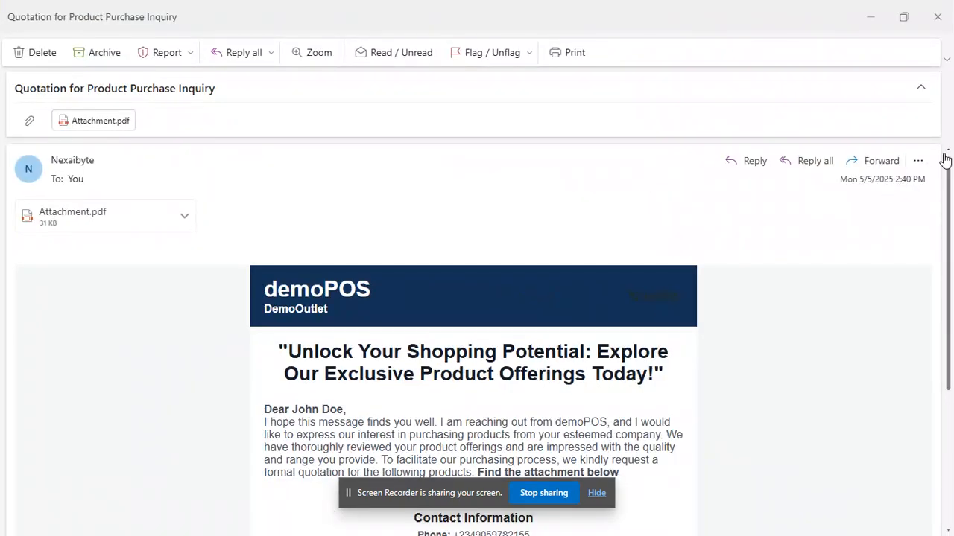
pyautogui.moveTo(950, 178); pyautogui.dragTo(950, 302)
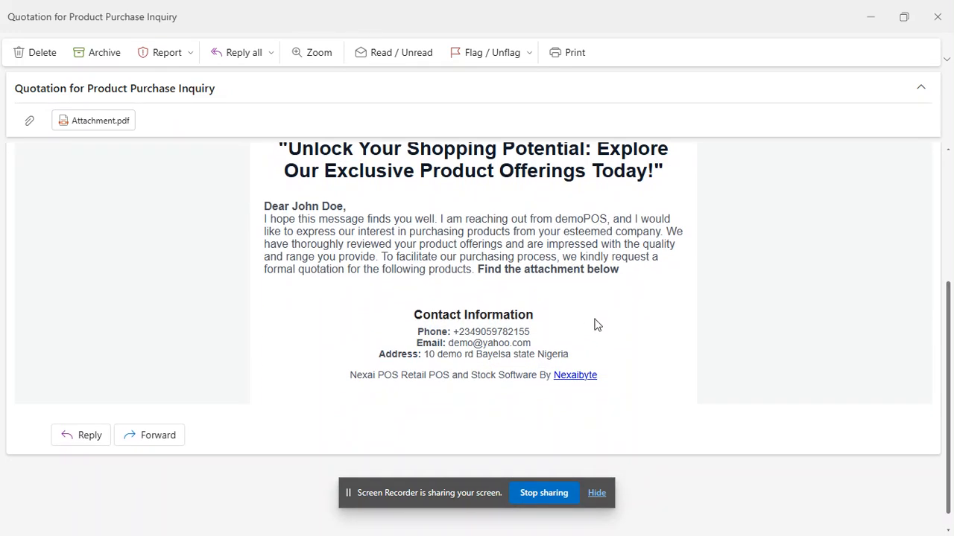
pyautogui.moveTo(949, 323); pyautogui.dragTo(945, 199)
# Step: Preview the email's Attachment.pdf and review the quotation's details, items and totals
pyautogui.click(183, 213)
pyautogui.click(140, 249)
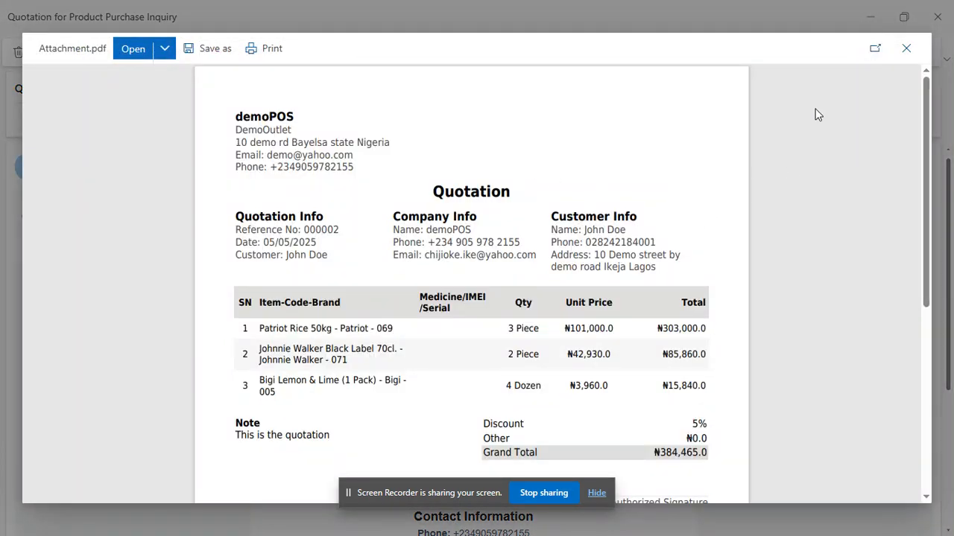
pyautogui.moveTo(922, 126); pyautogui.dragTo(918, 171)
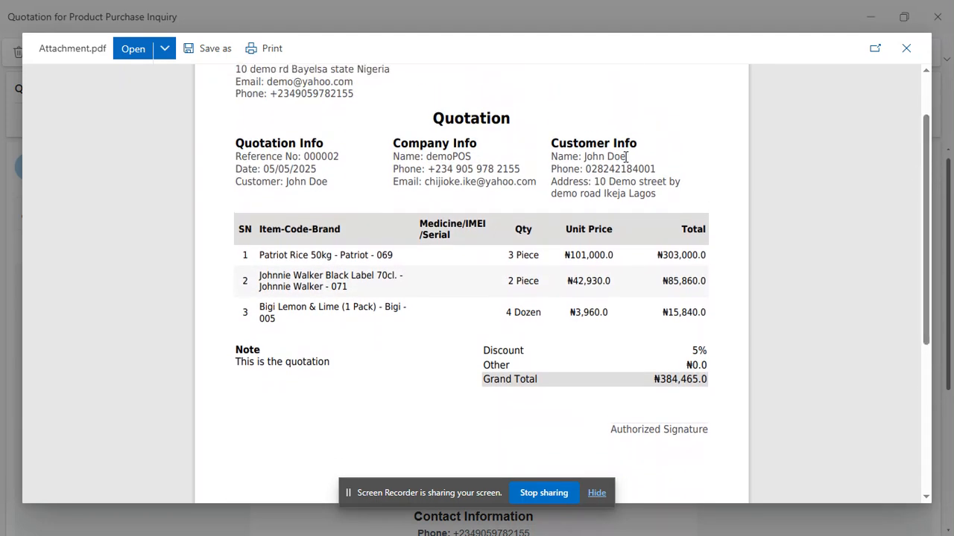